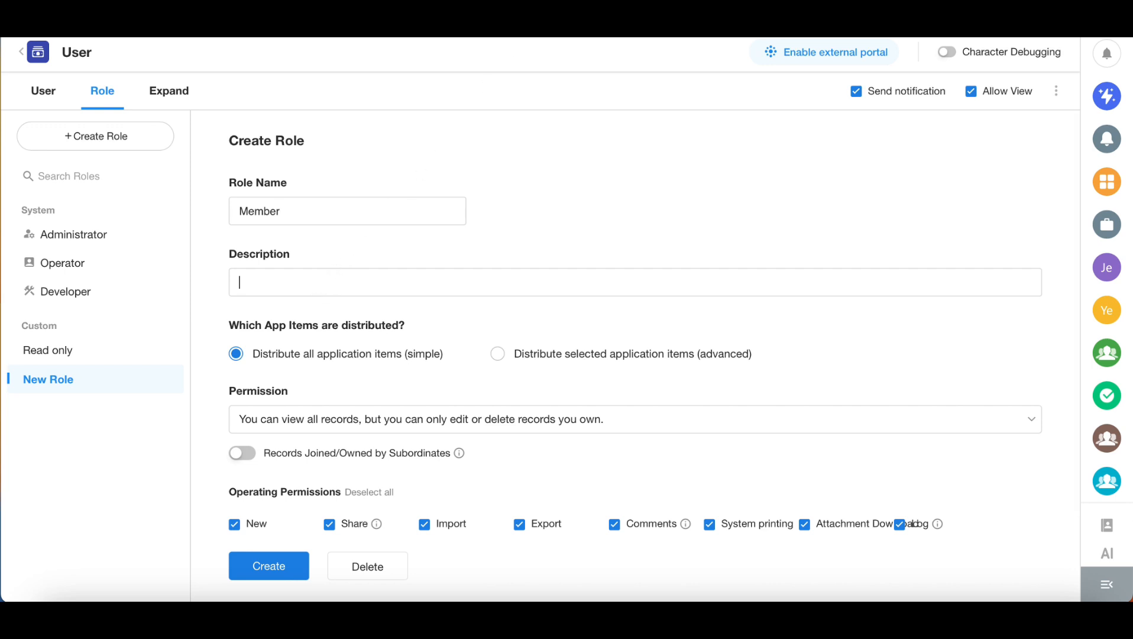
Create the Member role with all application items distributed (simple) and permission to view all records but edit or delete only owned ones
{"action": "scroll", "coordinate": [463, 359], "scroll_direction": "down", "scroll_amount": 1}
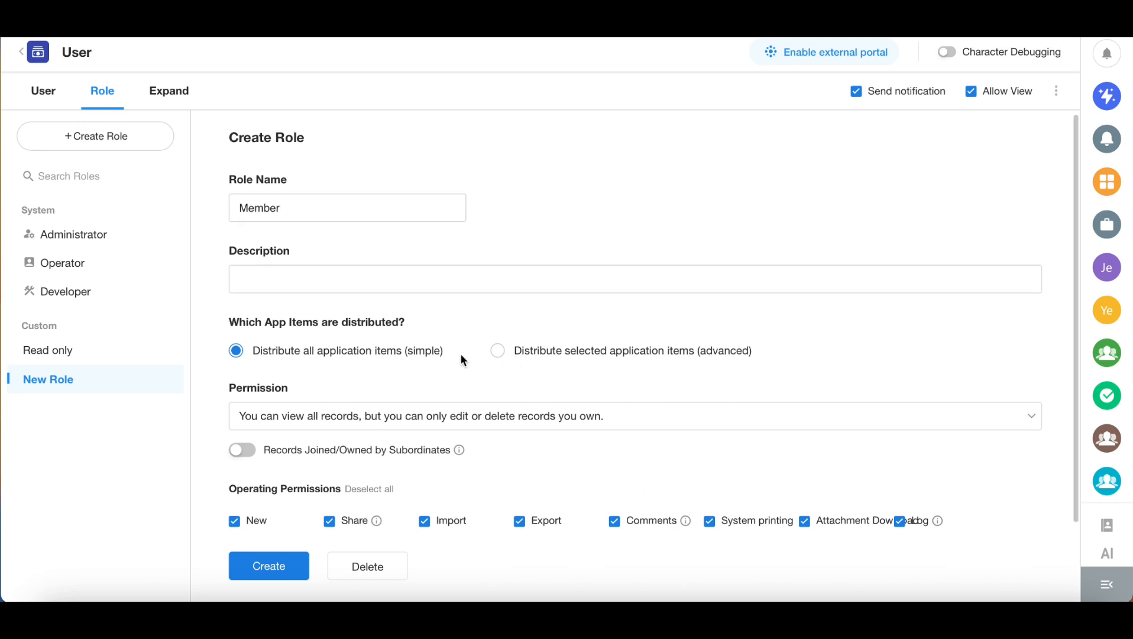
{"action": "left_click", "coordinate": [496, 352]}
{"action": "left_click", "coordinate": [236, 351]}
{"action": "left_click", "coordinate": [355, 417]}
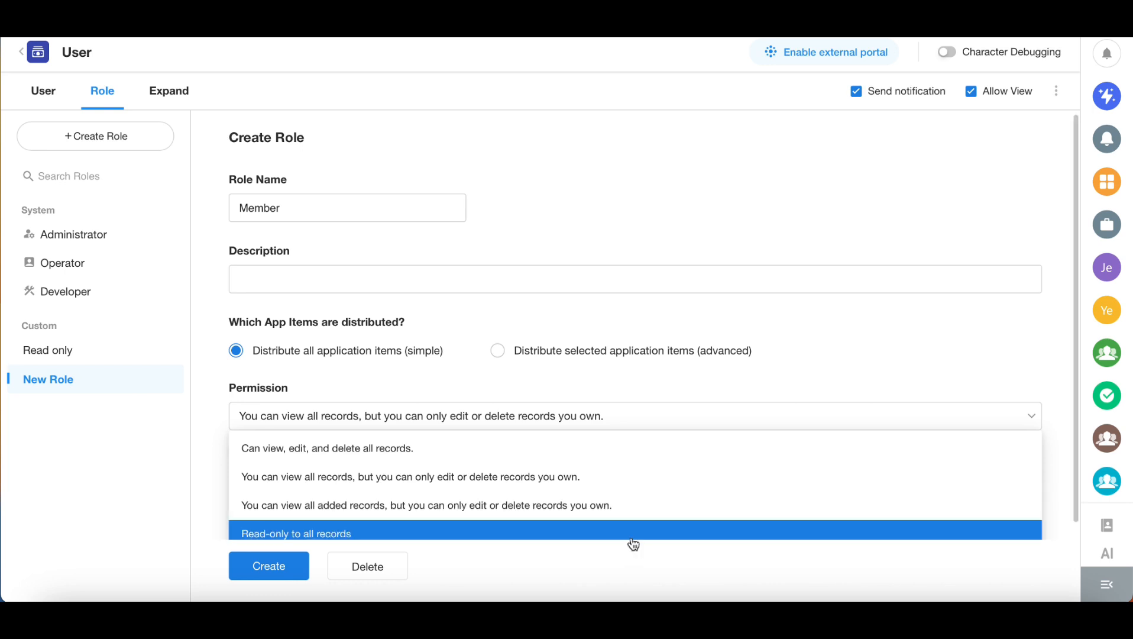
{"action": "left_click", "coordinate": [684, 476]}
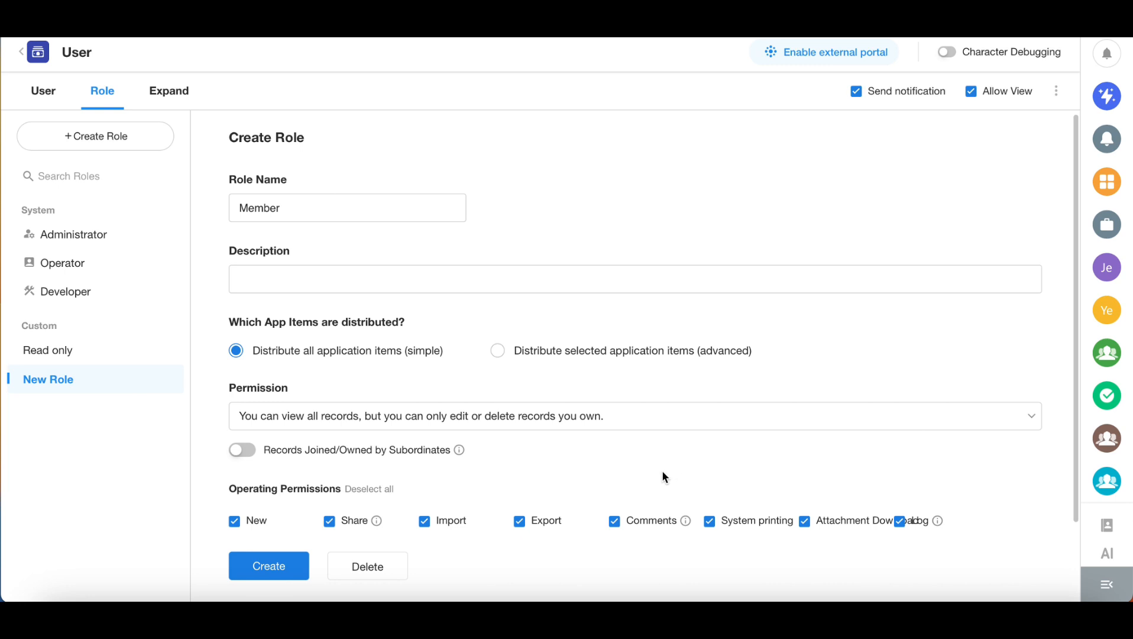
{"action": "left_click", "coordinate": [284, 565]}
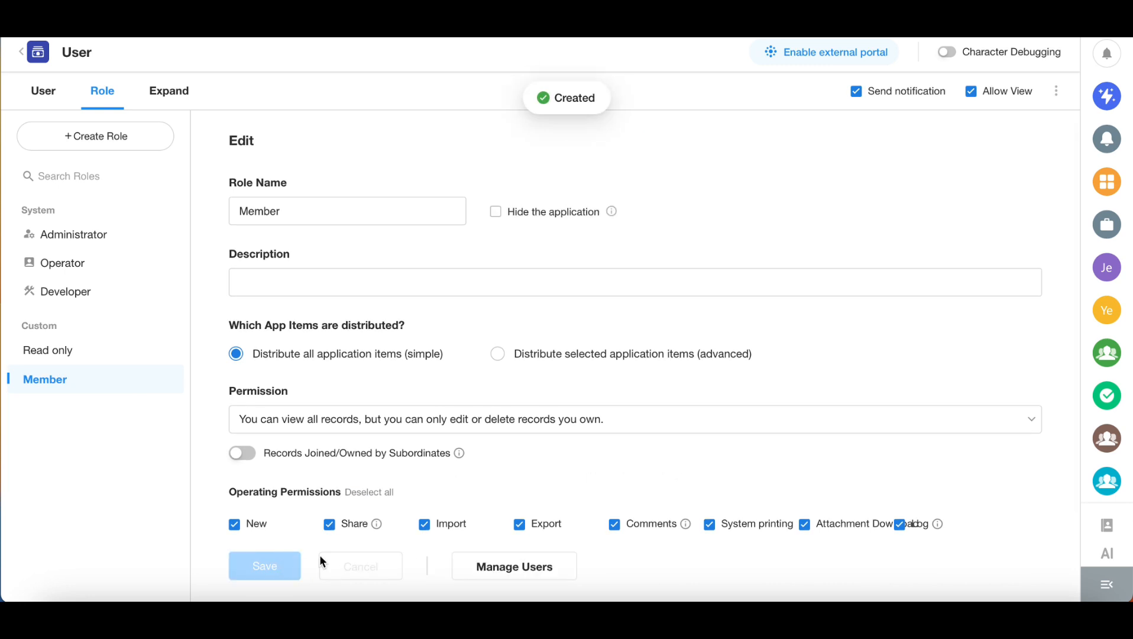
Add an individual user to the Member role
{"action": "left_click", "coordinate": [498, 567]}
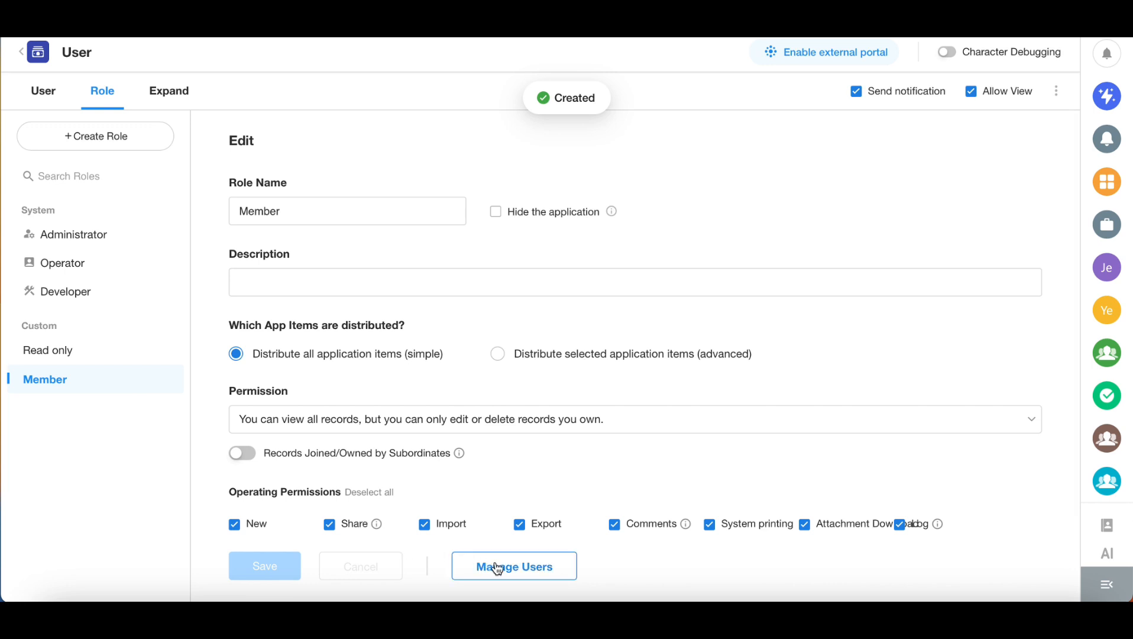
{"action": "left_click", "coordinate": [1000, 154]}
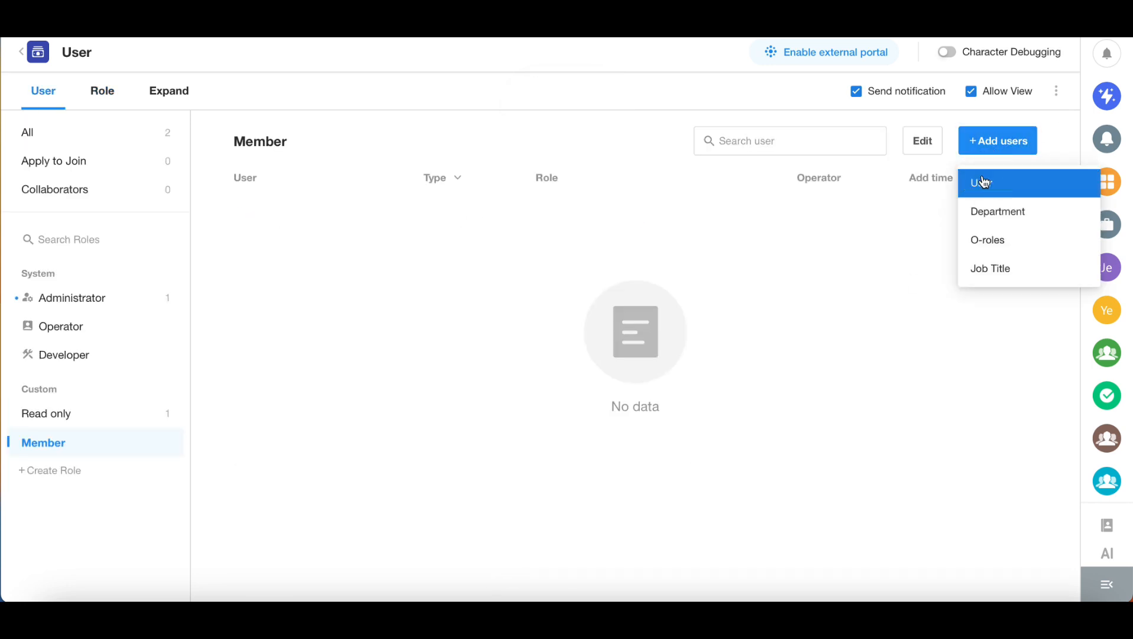
{"action": "left_click", "coordinate": [983, 182]}
{"action": "left_click", "coordinate": [436, 255]}
{"action": "left_click", "coordinate": [739, 541]}
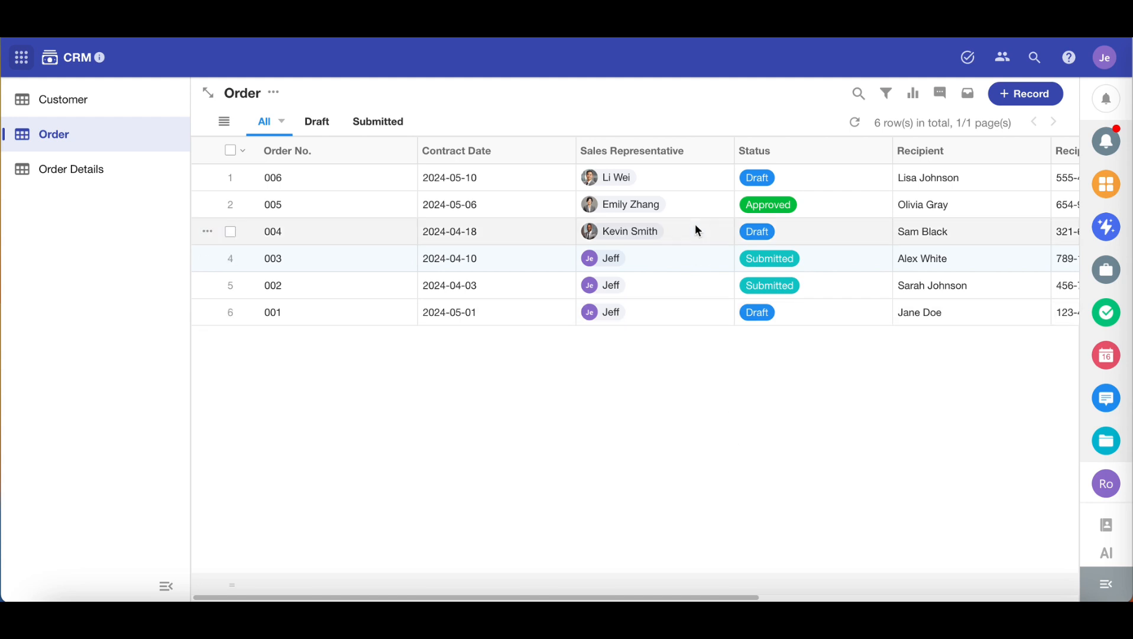
In the member's CRM view, compare field editability between another representative's order and one assigned to the member
{"action": "left_click", "coordinate": [695, 226]}
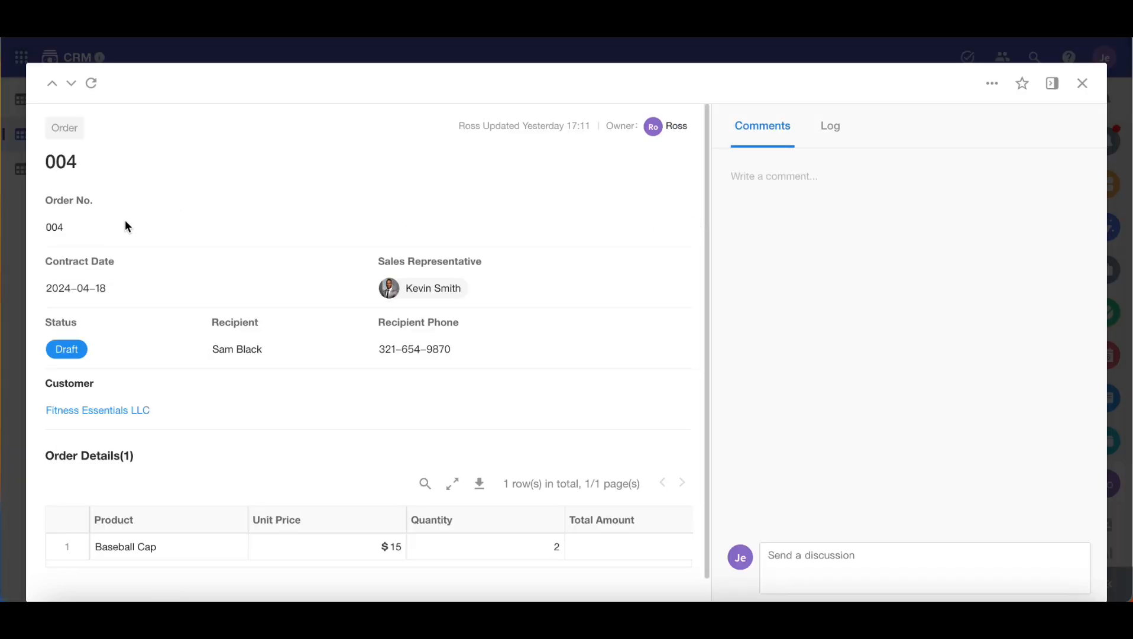
{"action": "left_click", "coordinate": [1082, 84]}
{"action": "left_click", "coordinate": [634, 260]}
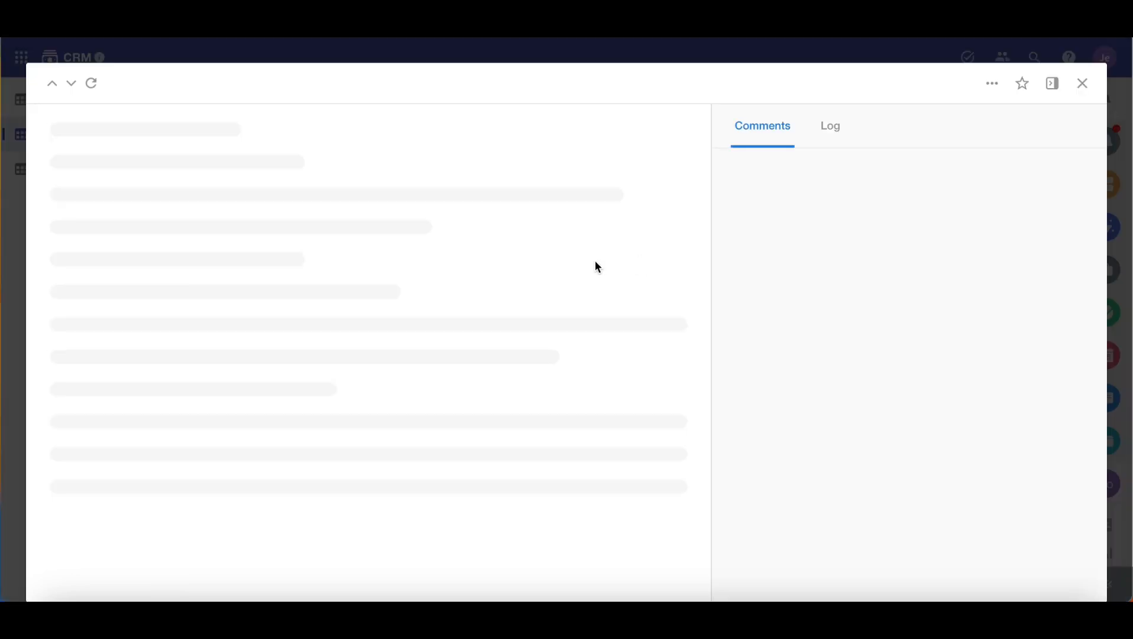
{"action": "left_click", "coordinate": [158, 228]}
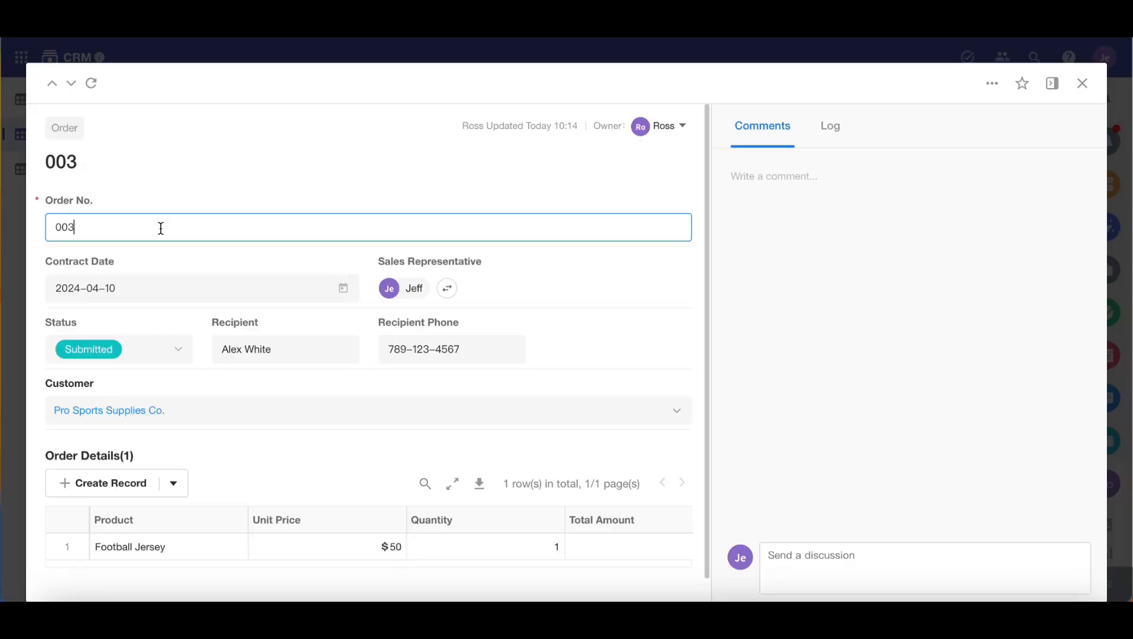
{"action": "left_click", "coordinate": [1083, 83]}
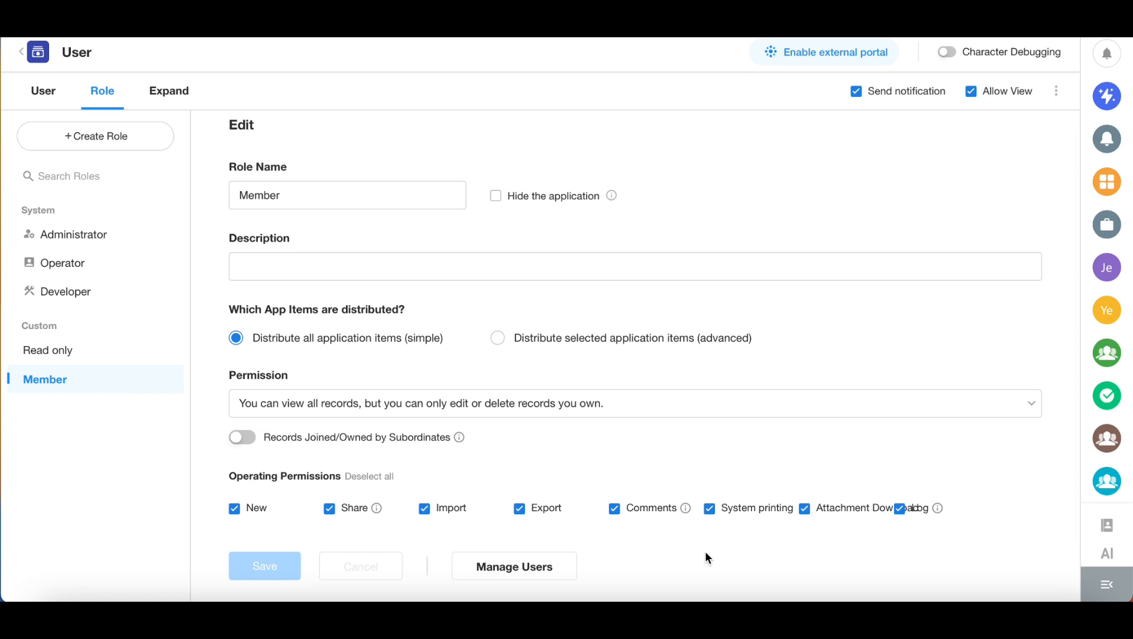
Switch the Member role to distributing selected application items (advanced) and expand the Customer, Order and Order Details views
{"action": "left_click", "coordinate": [498, 339]}
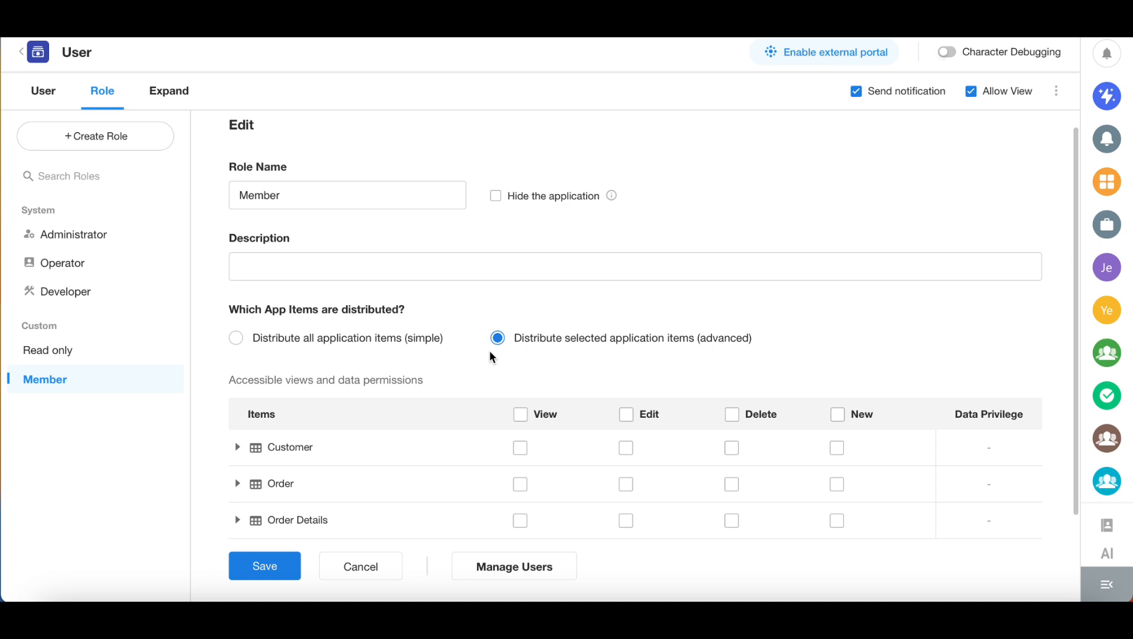
{"action": "left_click", "coordinate": [237, 448]}
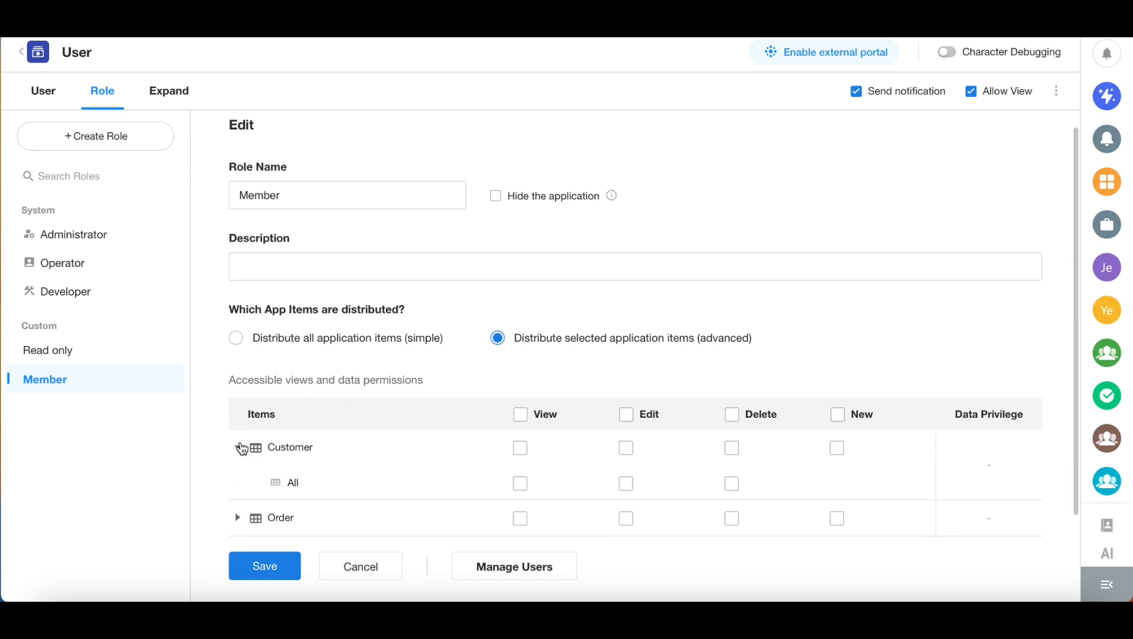
{"action": "scroll", "coordinate": [243, 448], "scroll_direction": "down", "scroll_amount": 1}
{"action": "left_click", "coordinate": [237, 460]}
{"action": "scroll", "coordinate": [238, 473], "scroll_direction": "down", "scroll_amount": 2}
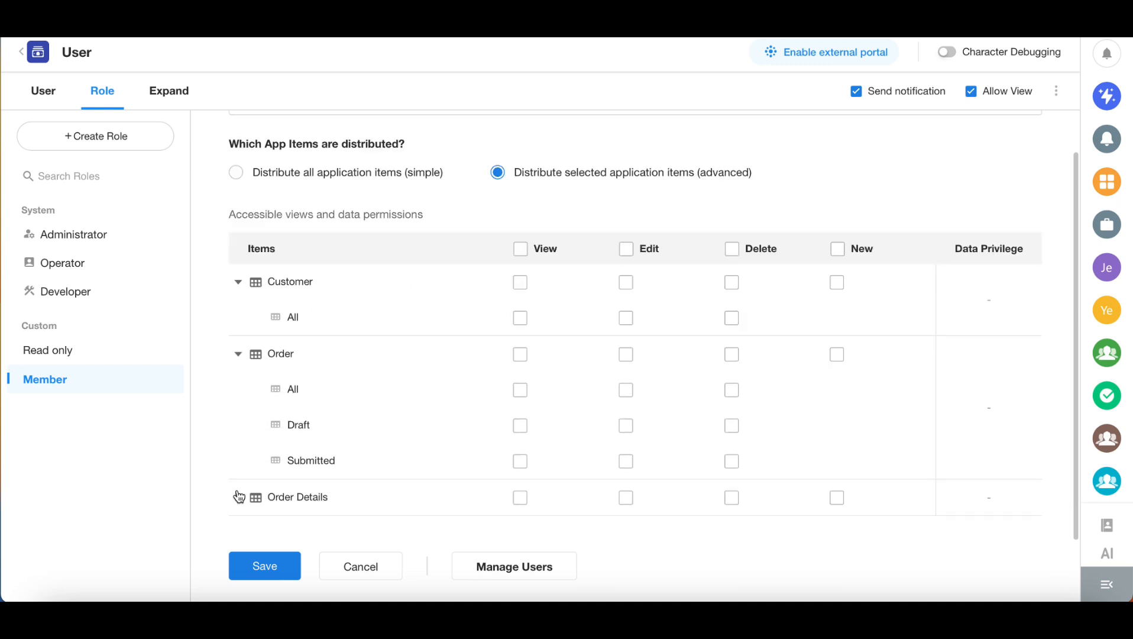
{"action": "left_click", "coordinate": [238, 497]}
{"action": "scroll", "coordinate": [240, 490], "scroll_direction": "down", "scroll_amount": 1}
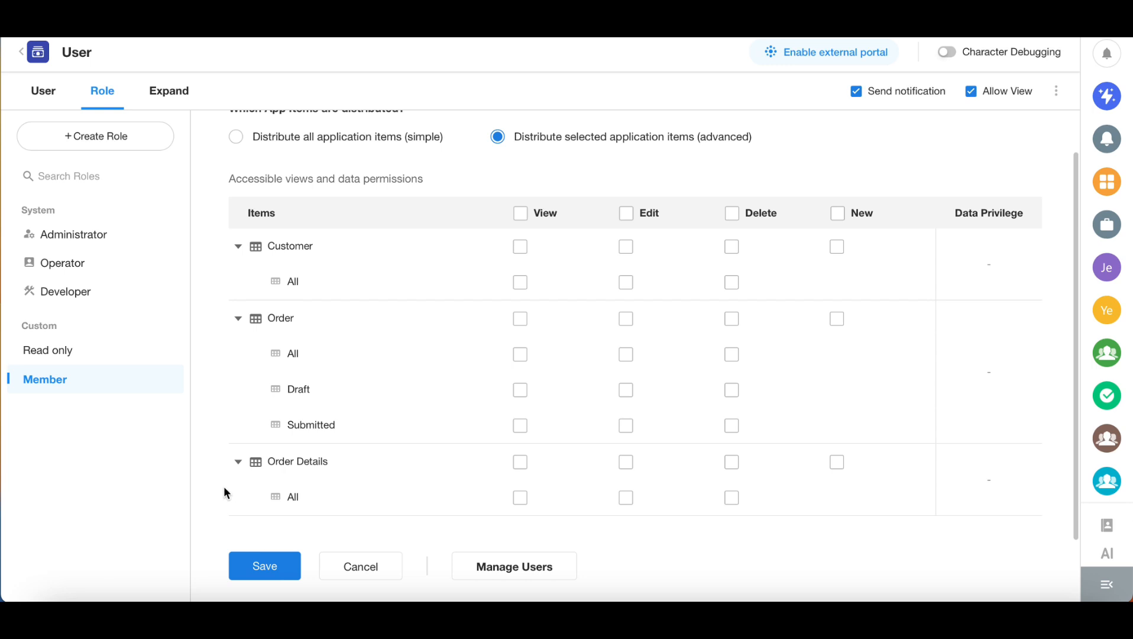
Grant the Member role View permission on Order Details and the All, Draft and Submitted views of Order, and save
{"action": "left_click", "coordinate": [520, 462]}
{"action": "left_click", "coordinate": [521, 425]}
{"action": "left_click", "coordinate": [520, 391]}
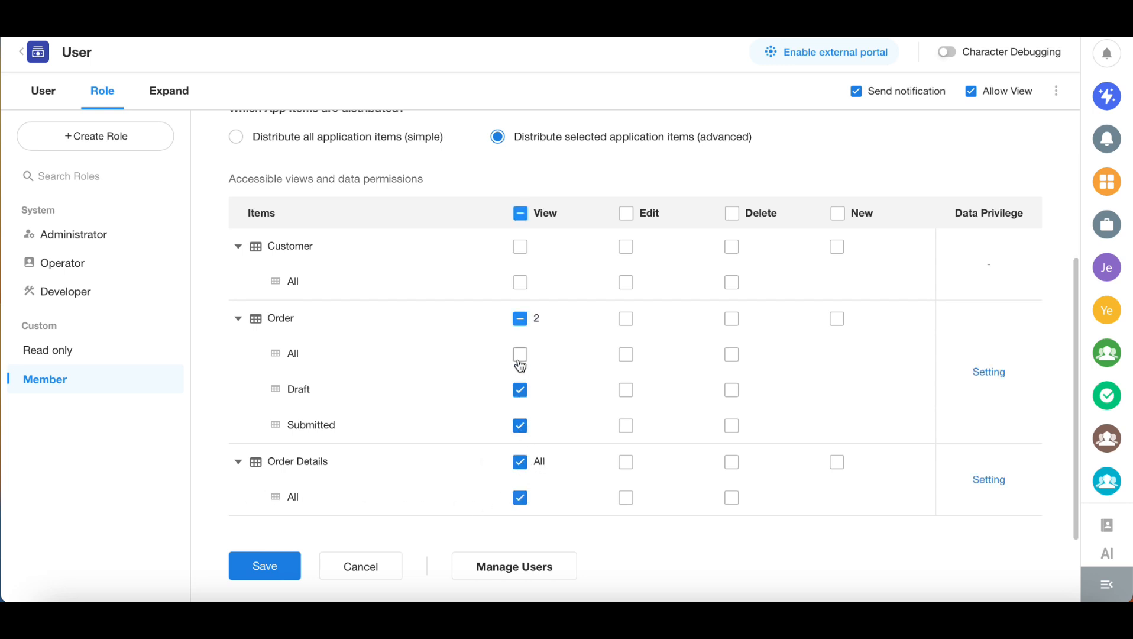
{"action": "left_click", "coordinate": [520, 355]}
{"action": "left_click", "coordinate": [280, 566]}
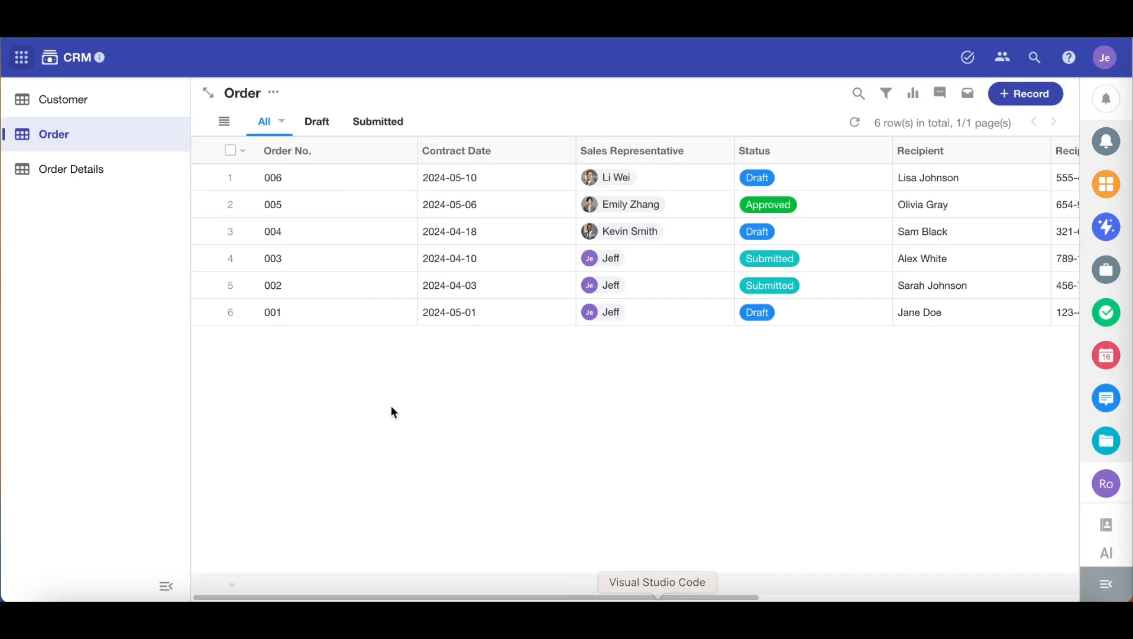
{"action": "left_click", "coordinate": [78, 36]}
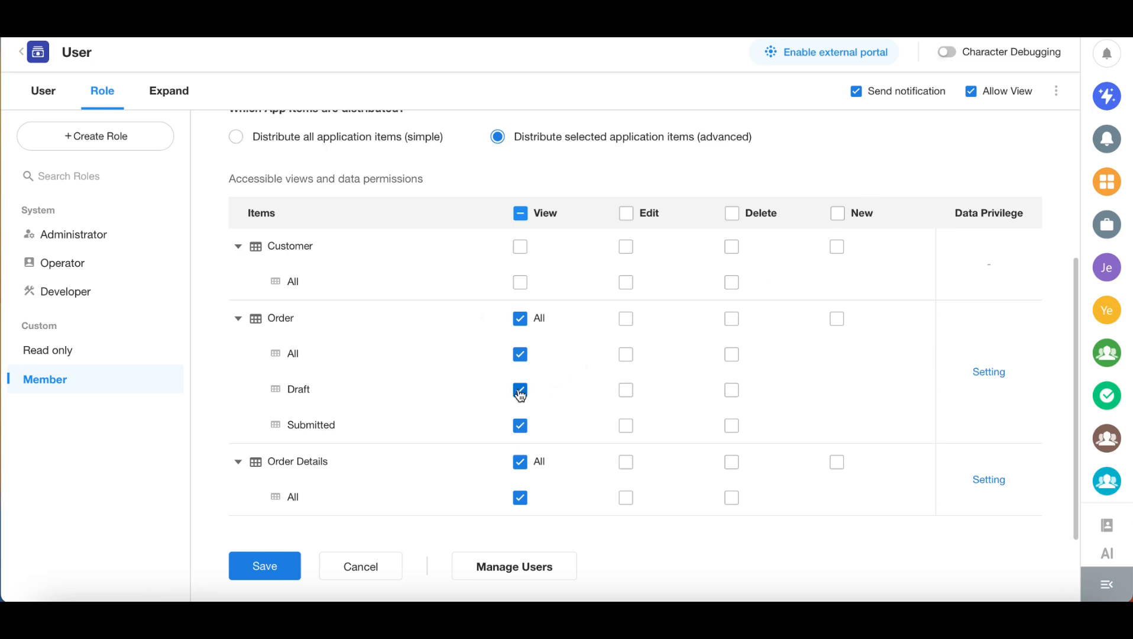
Allow the Member role to edit and delete records in the Draft view of Order
{"action": "left_click", "coordinate": [626, 388]}
{"action": "left_click", "coordinate": [732, 391]}
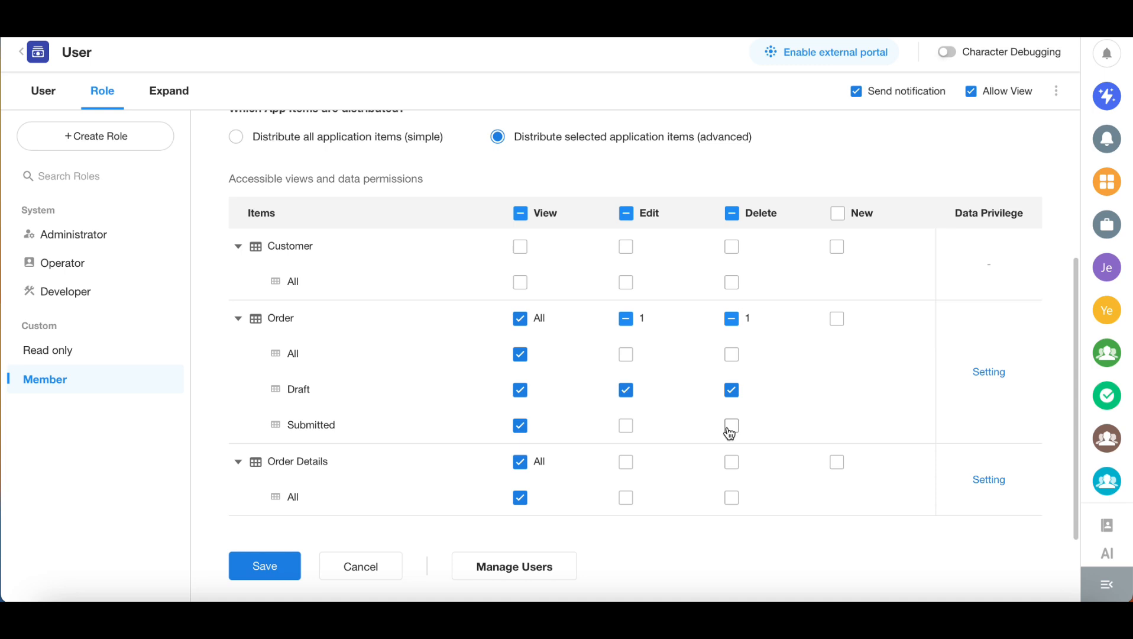
In Order's data field privileges, remove Edit permission from Order No., Contract Date, Recipient and Recipient Phone, and save the role
{"action": "left_click", "coordinate": [987, 373]}
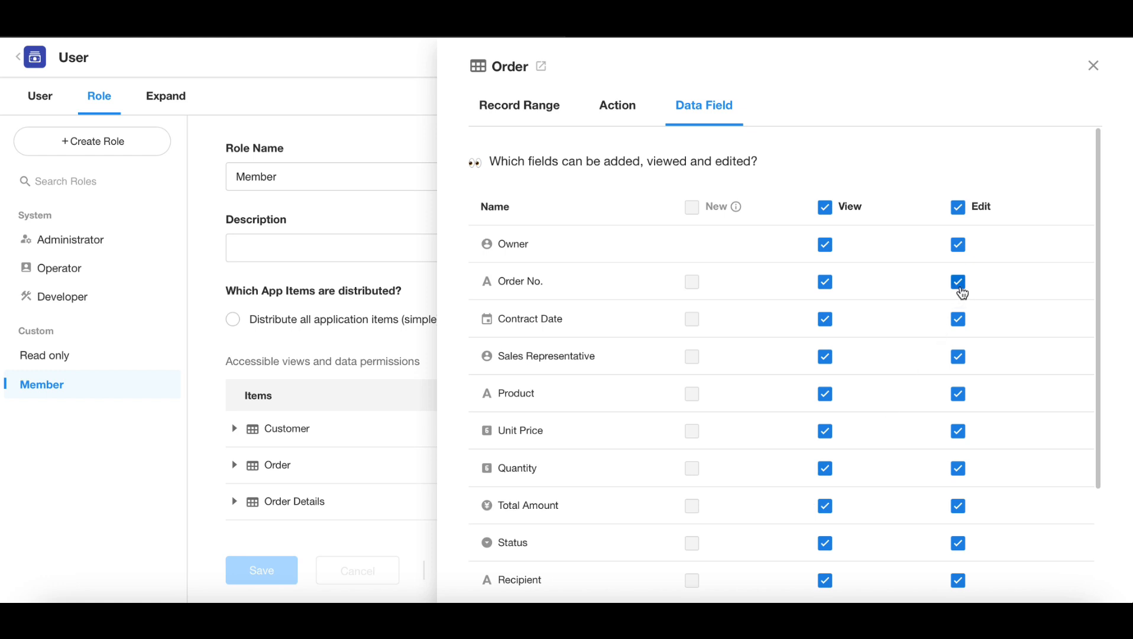
{"action": "left_click", "coordinate": [960, 284]}
{"action": "left_click", "coordinate": [959, 320]}
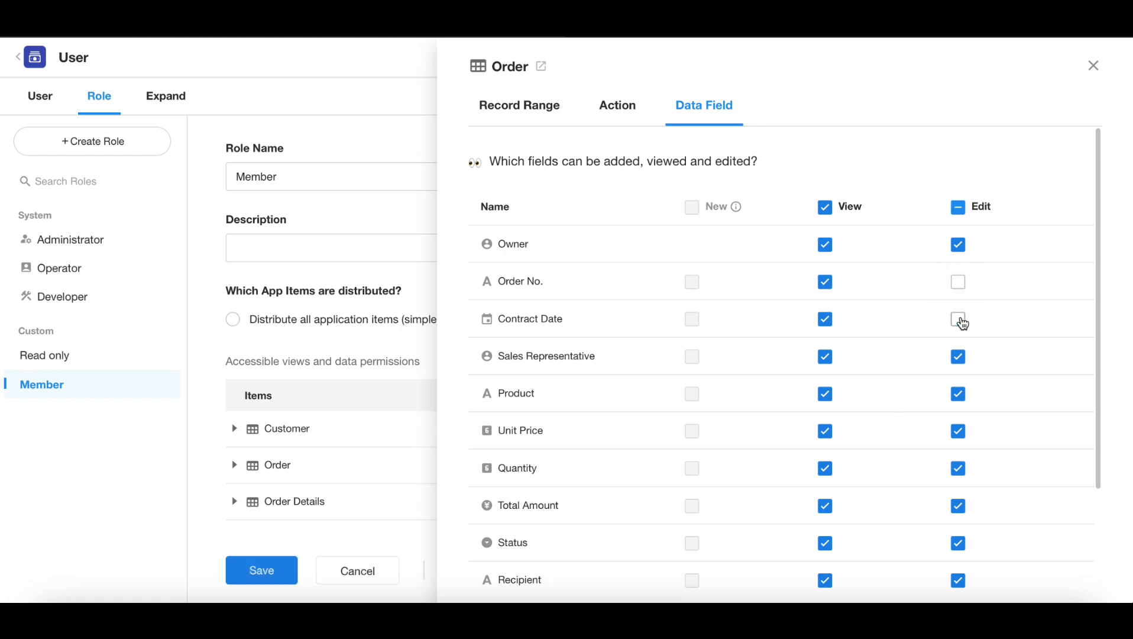
{"action": "scroll", "coordinate": [945, 482], "scroll_direction": "down", "scroll_amount": 1}
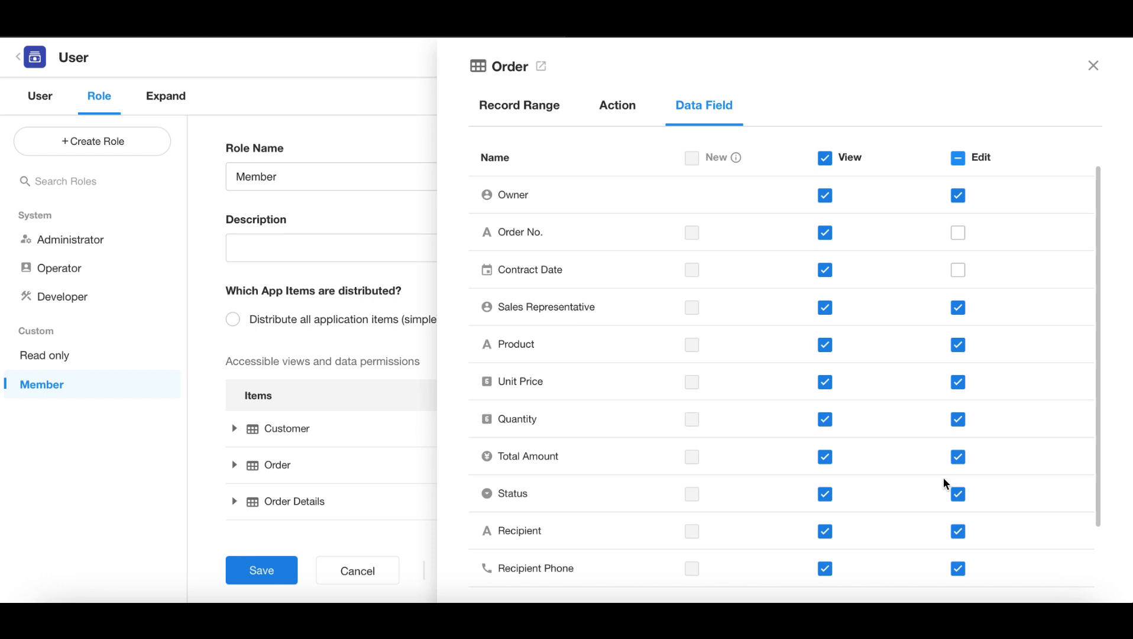
{"action": "left_click", "coordinate": [957, 530]}
{"action": "left_click", "coordinate": [958, 568]}
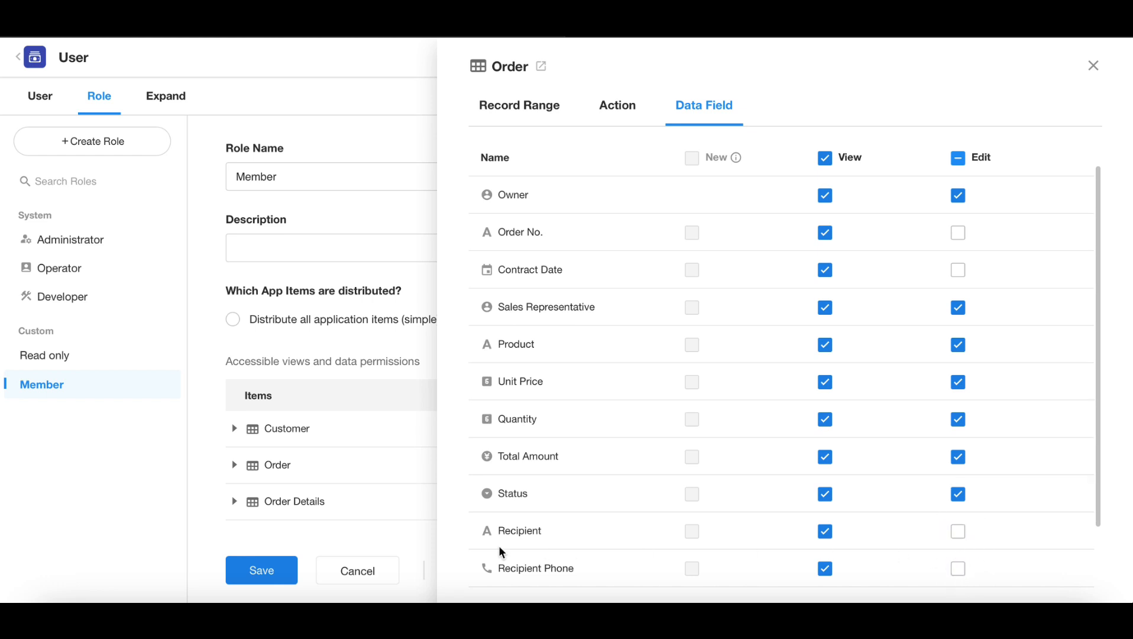
{"action": "left_click", "coordinate": [290, 571]}
{"action": "left_click", "coordinate": [255, 572]}
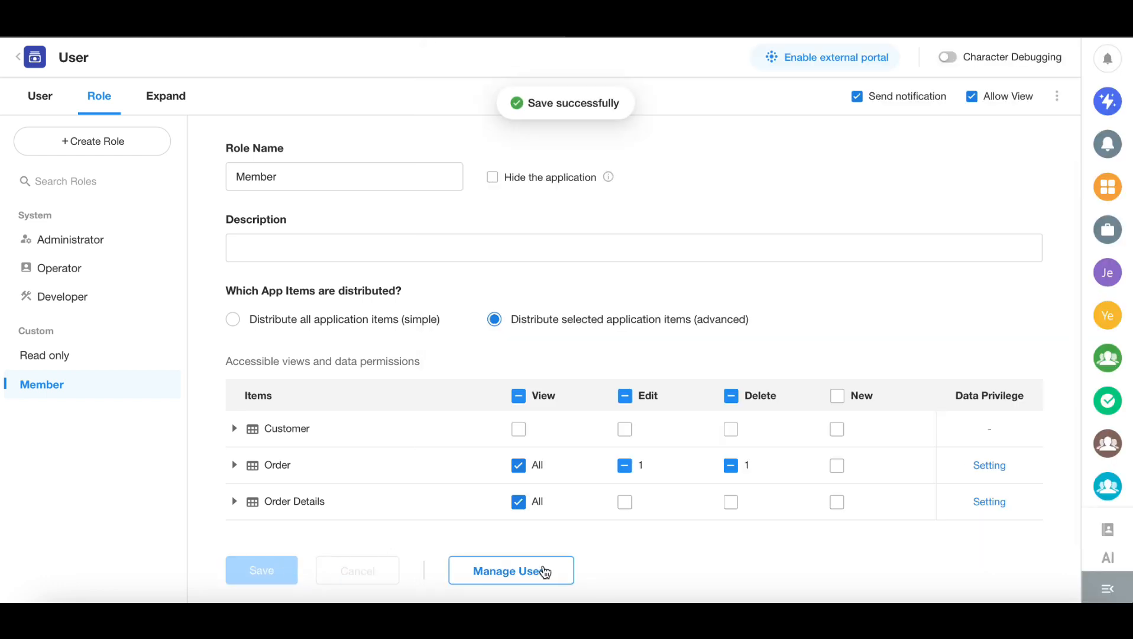
Add the HR department to the Member role's users
{"action": "left_click", "coordinate": [544, 571]}
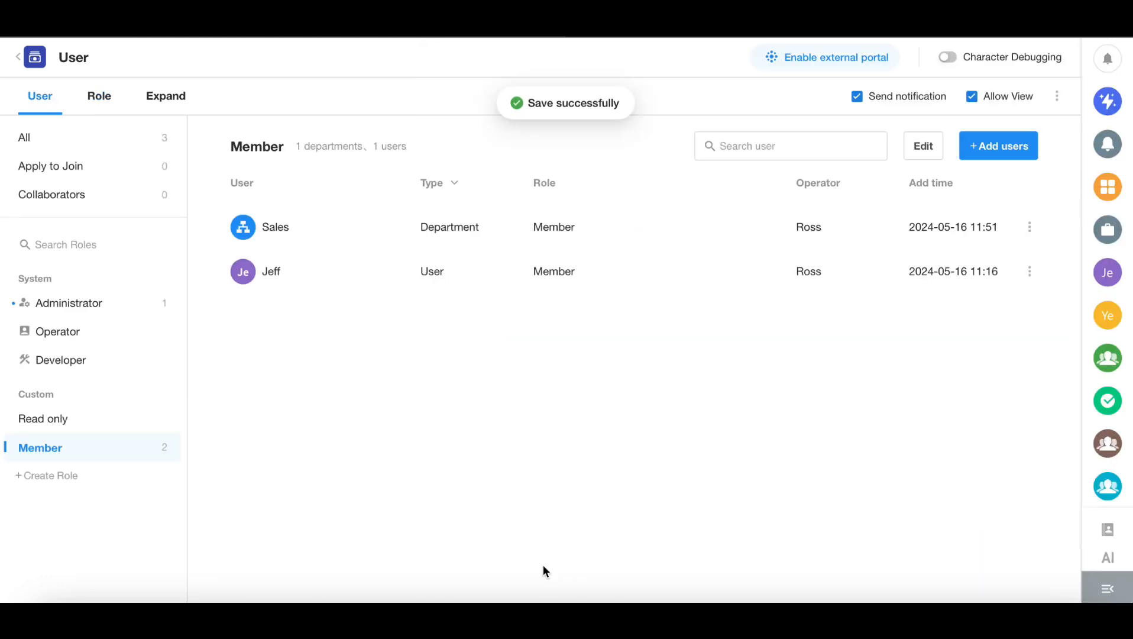
{"action": "left_click", "coordinate": [991, 145]}
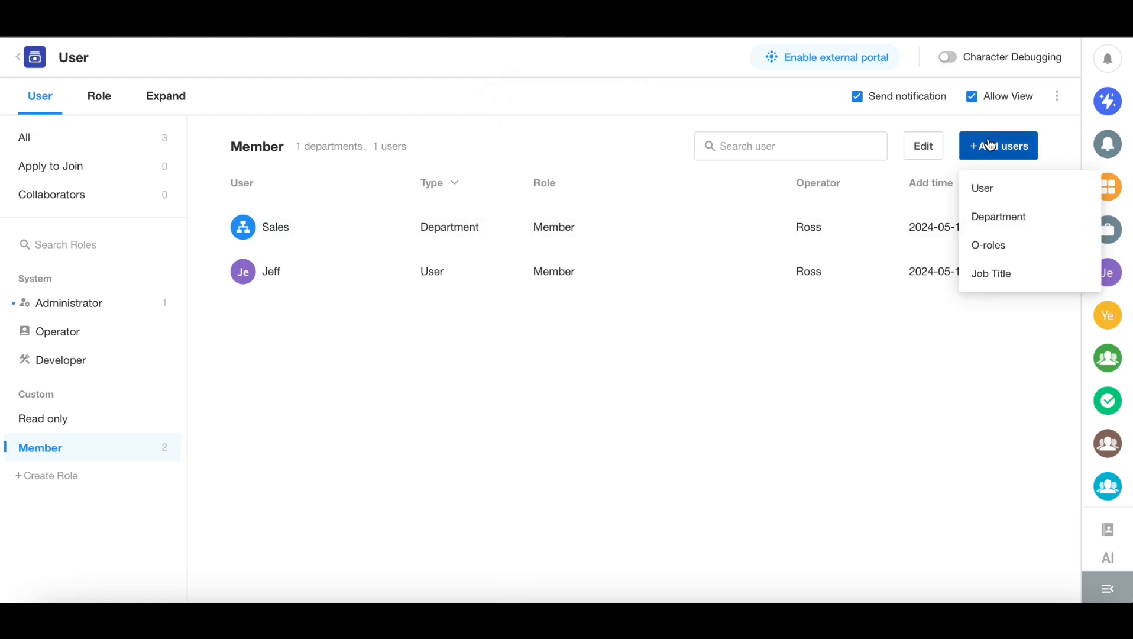
{"action": "left_click", "coordinate": [1020, 219]}
{"action": "left_click", "coordinate": [421, 416]}
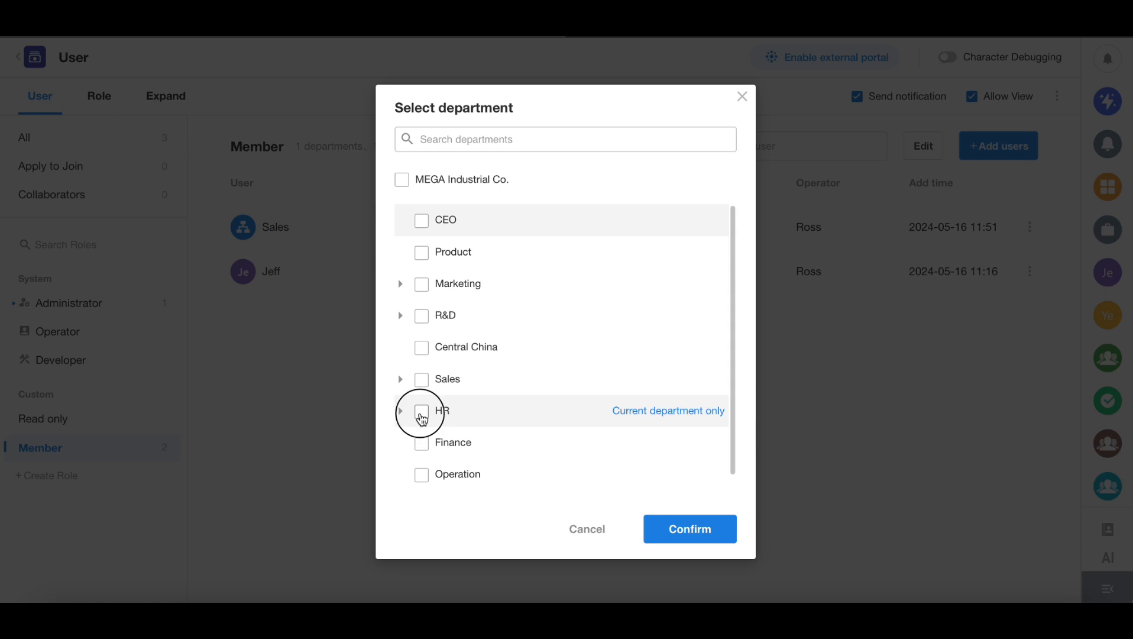
{"action": "left_click", "coordinate": [683, 555]}
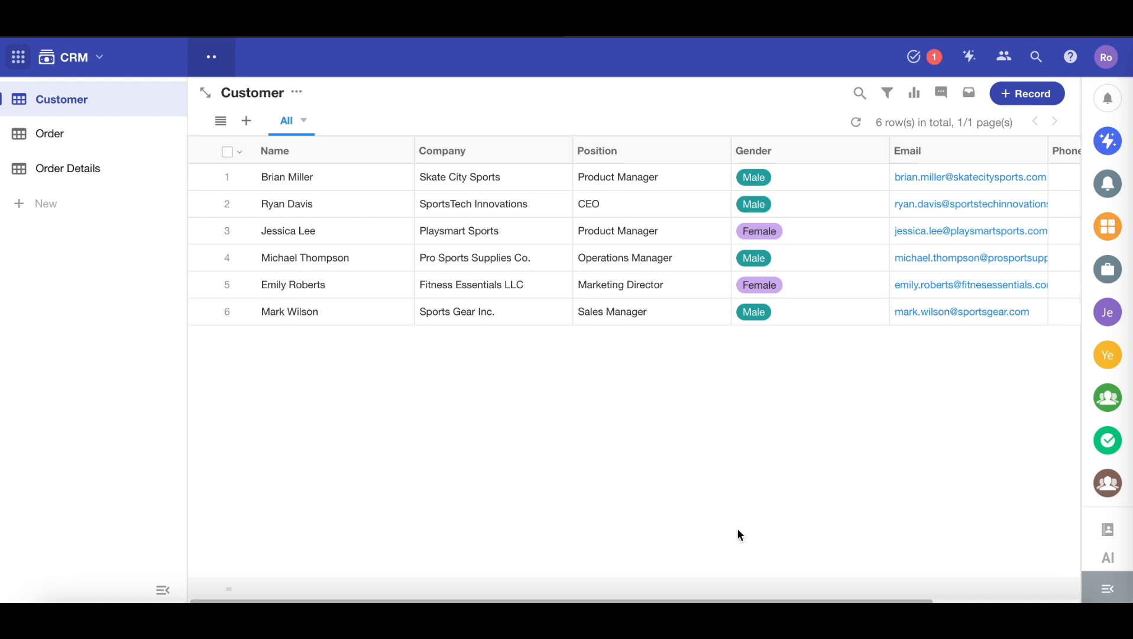
Enable Character Debugging for the CRM app and preview the app as the Read only role
{"action": "left_click", "coordinate": [1004, 56]}
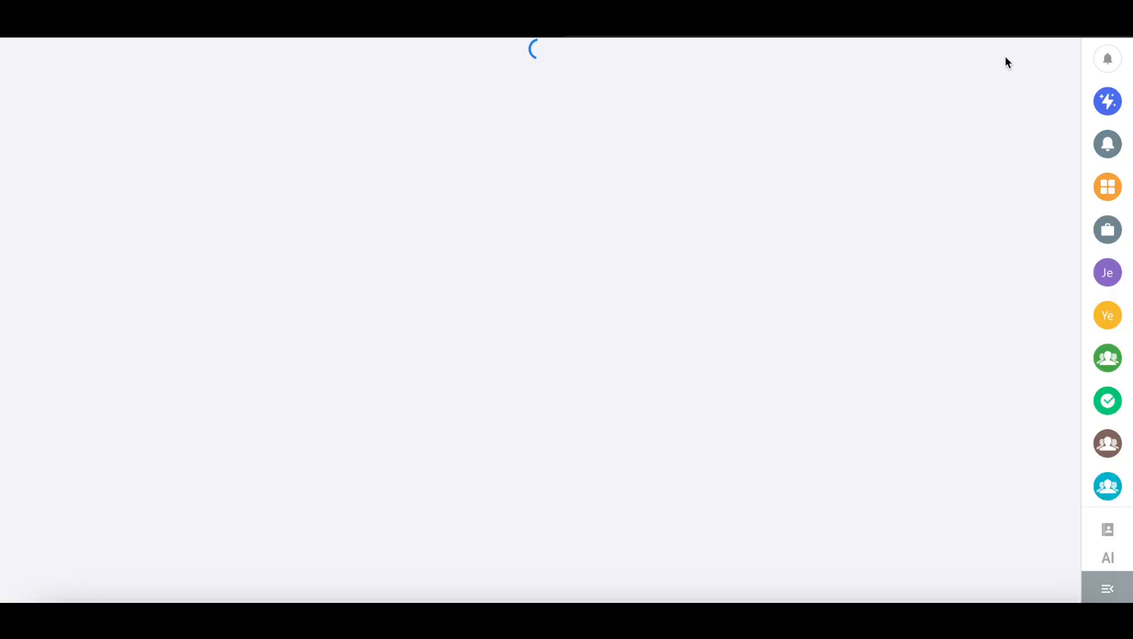
{"action": "left_click", "coordinate": [951, 59]}
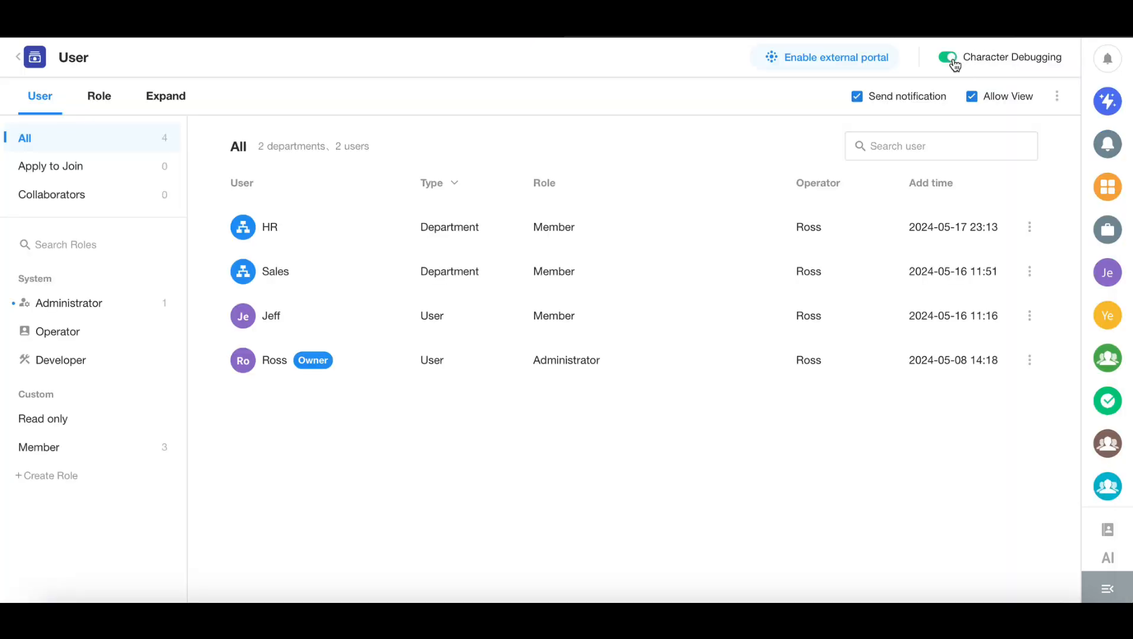
{"action": "left_click", "coordinate": [18, 60]}
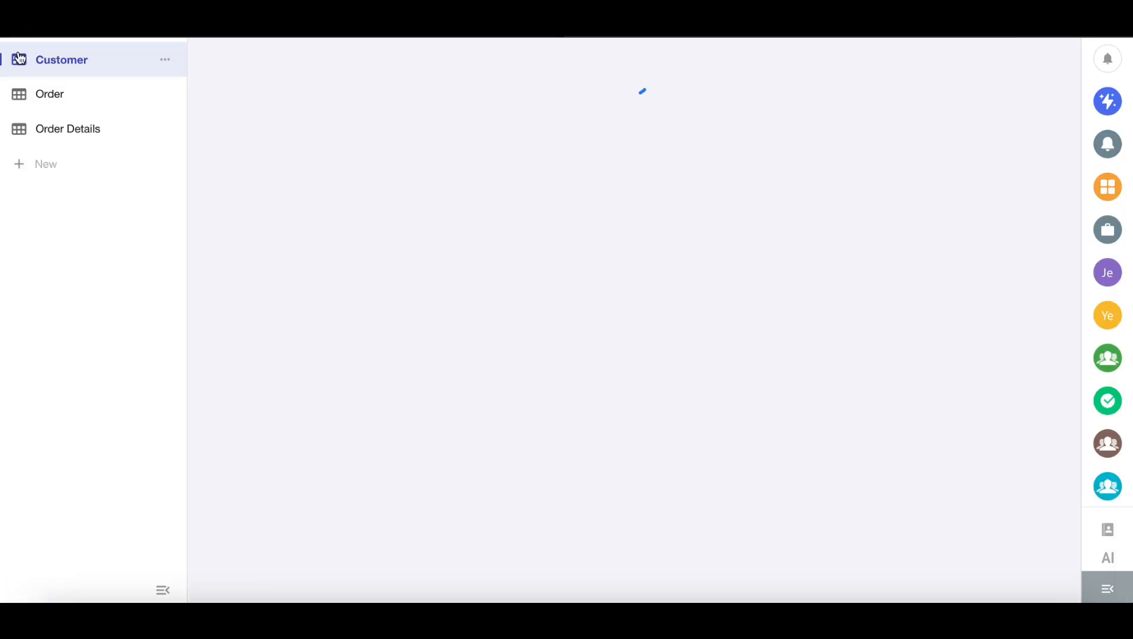
{"action": "left_click", "coordinate": [997, 65]}
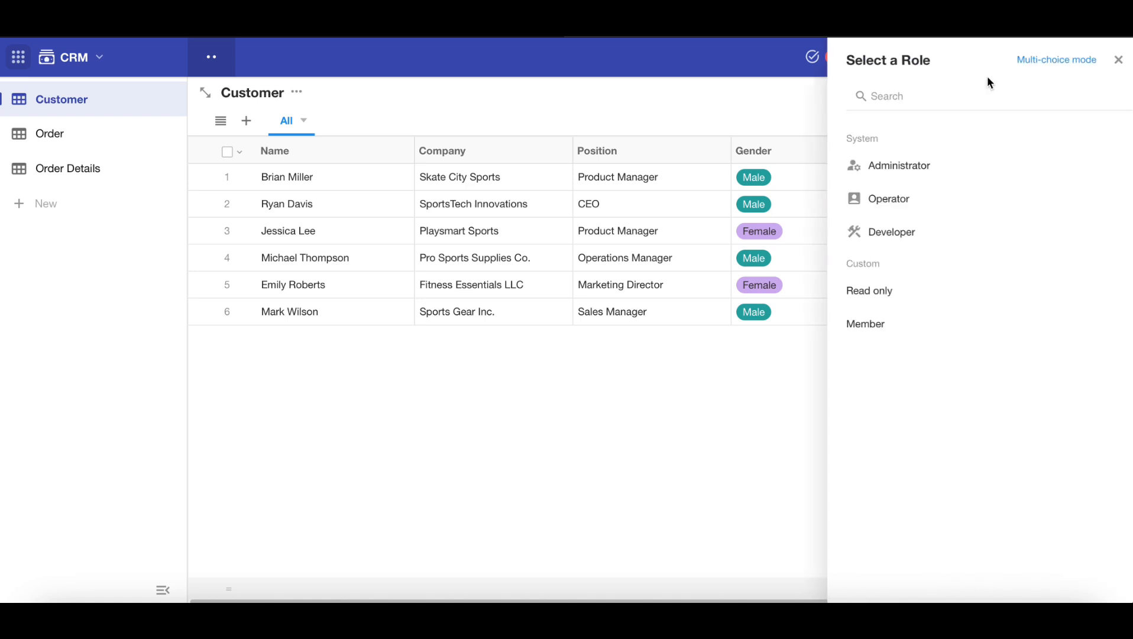
{"action": "left_click", "coordinate": [885, 299]}
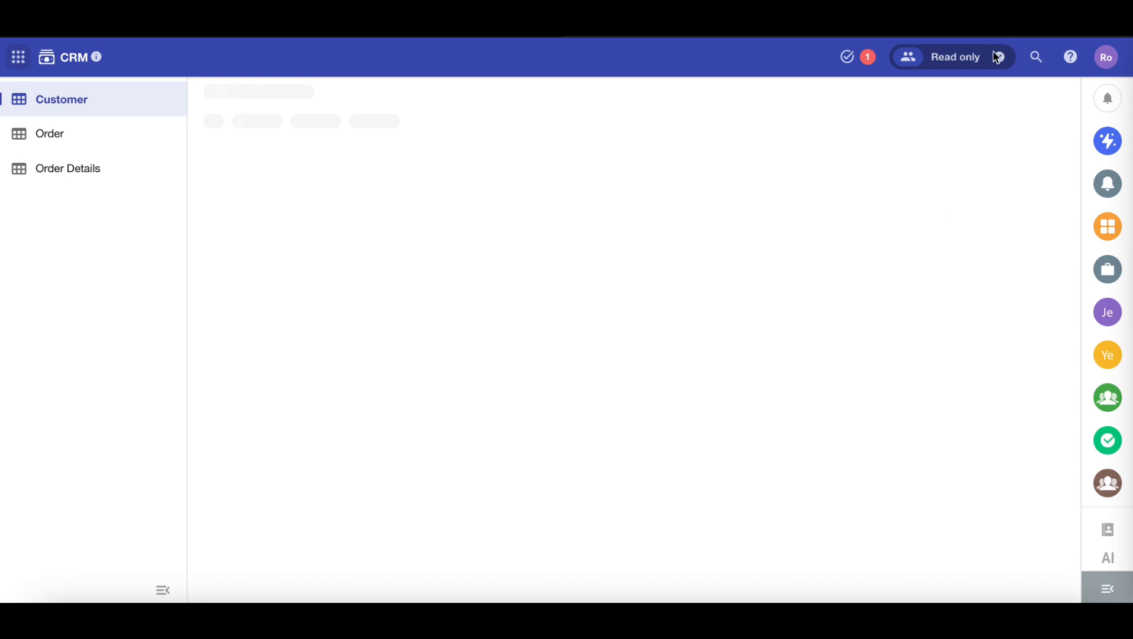
{"action": "left_click", "coordinate": [971, 60]}
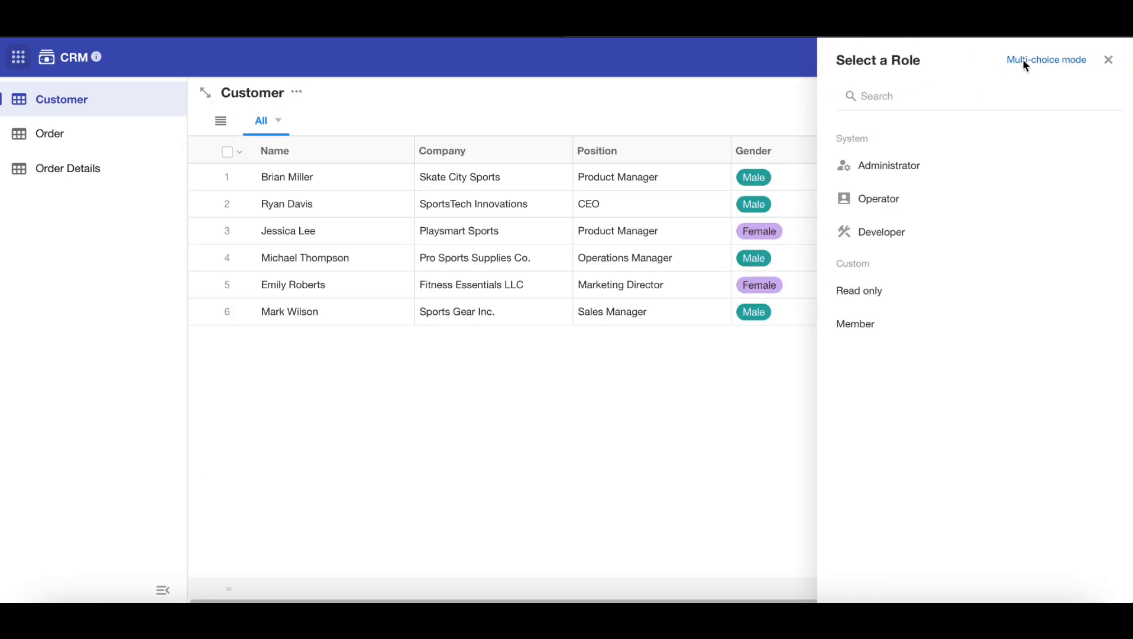
{"action": "left_click", "coordinate": [1025, 62]}
{"action": "left_click", "coordinate": [852, 332]}
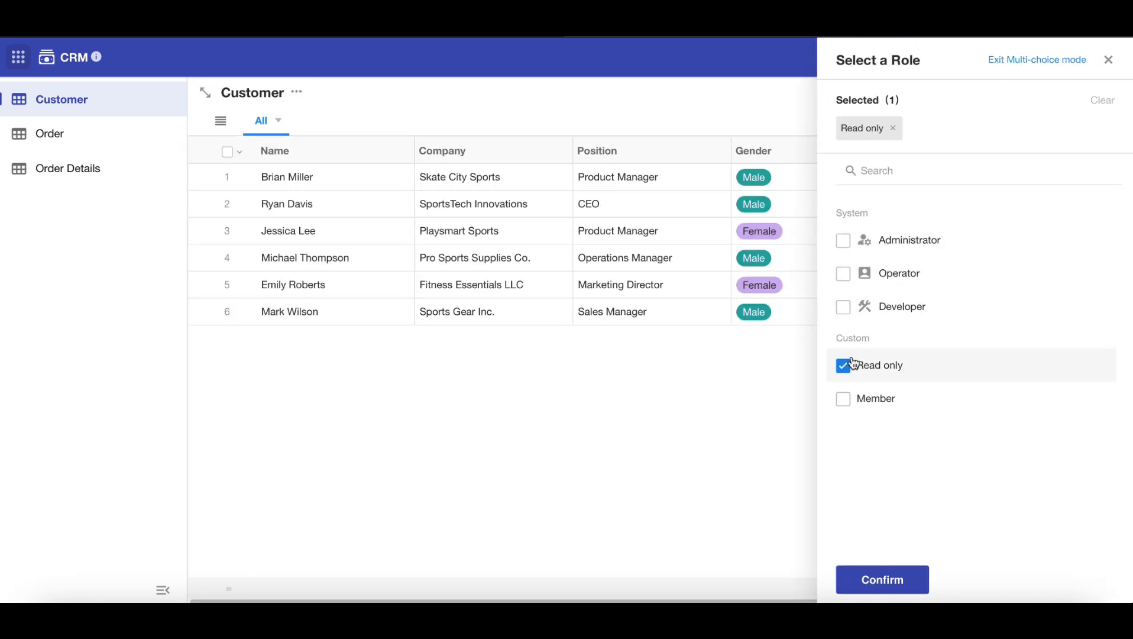
{"action": "left_click", "coordinate": [854, 398]}
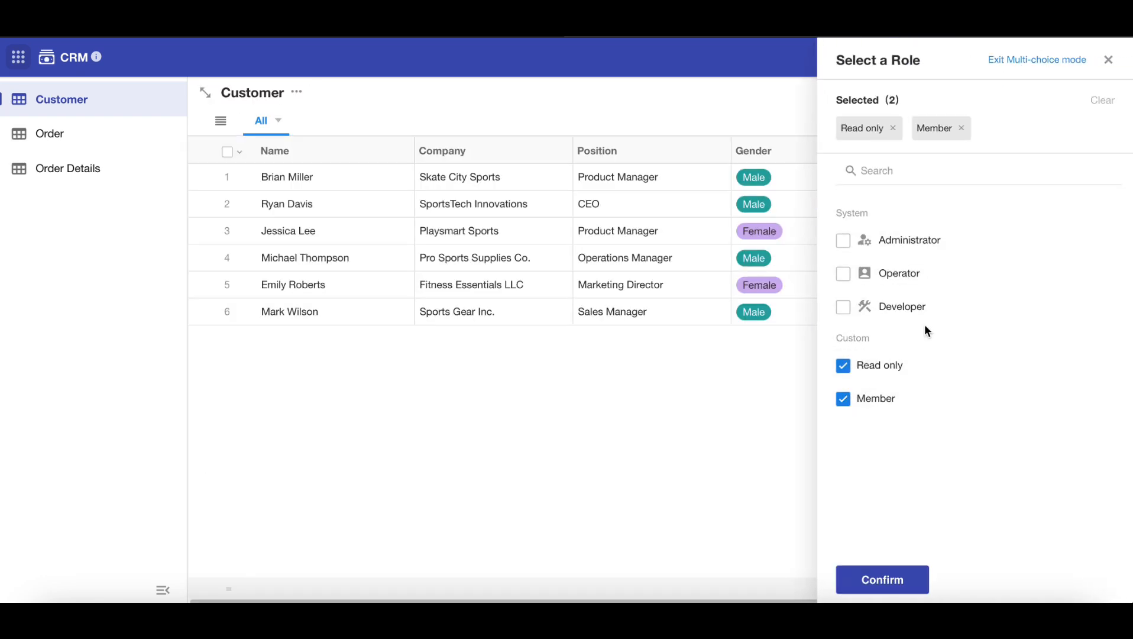
{"action": "left_click", "coordinate": [1109, 62]}
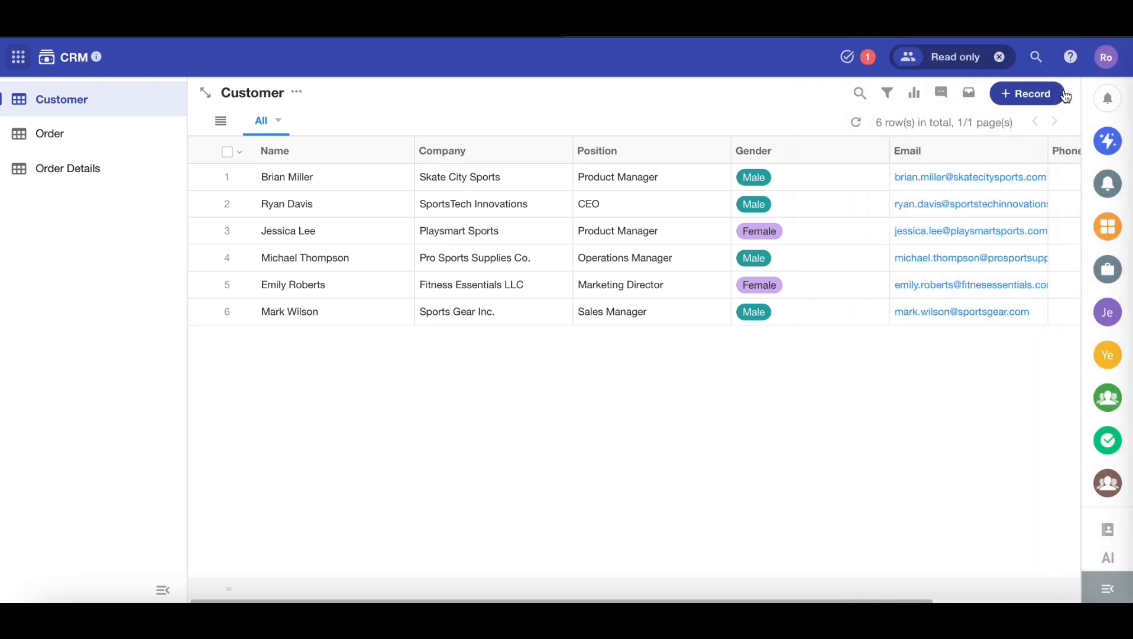